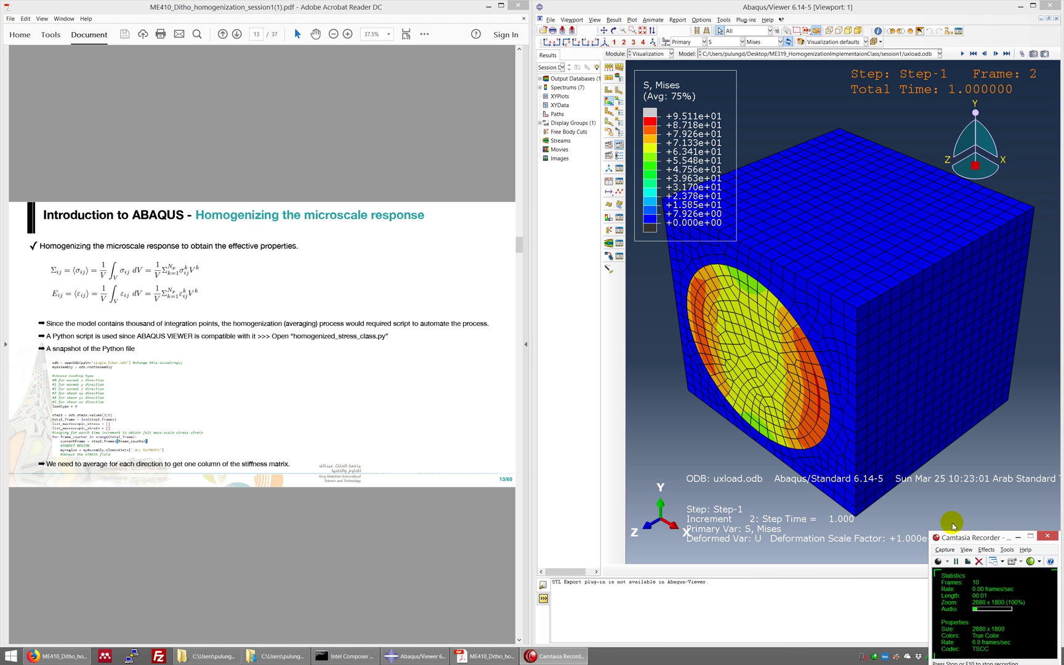
- Bring Abaqus Viewer forward, then focus the homogenization slide in Acrobat Reader
left_click(686, 427)
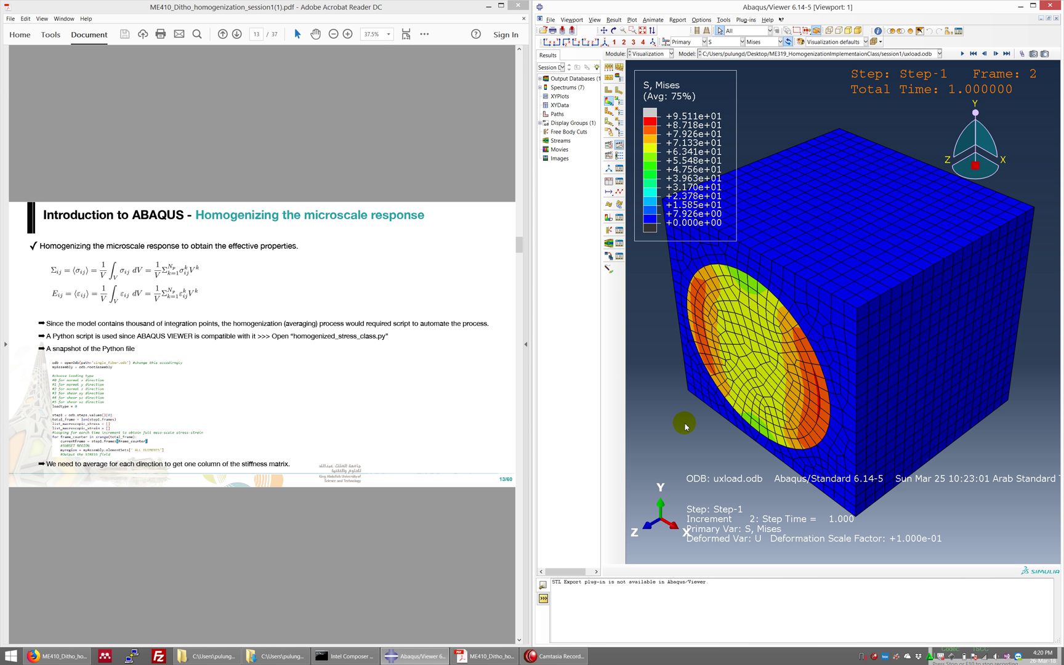
left_click(283, 574)
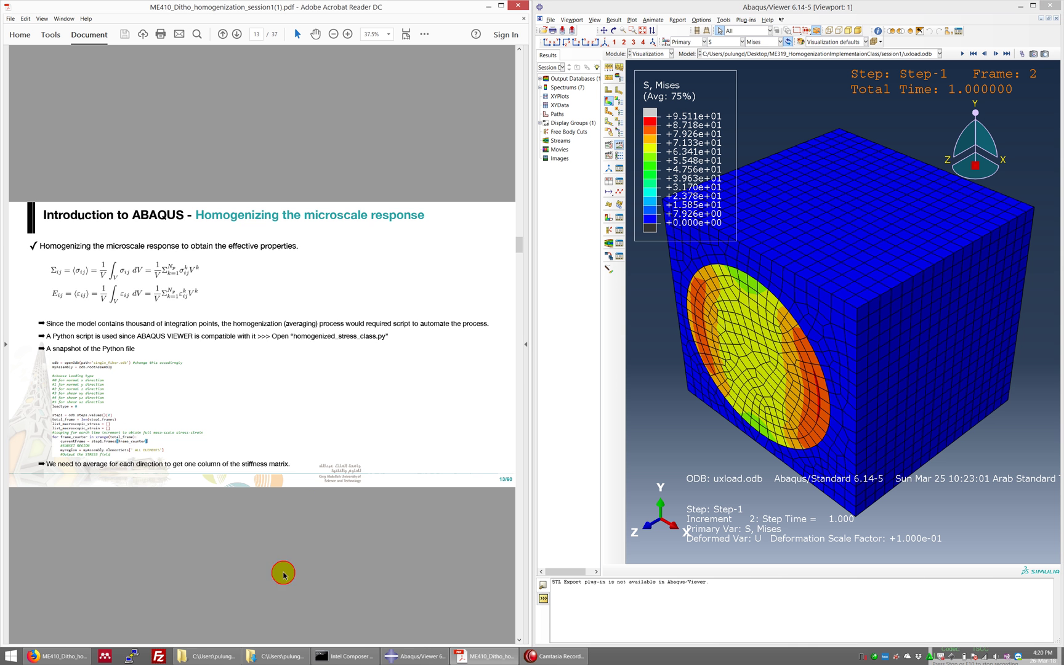
scroll(21, 246, "up", 1)
scroll(17, 266, "up", 1)
scroll(24, 274, "down", 1)
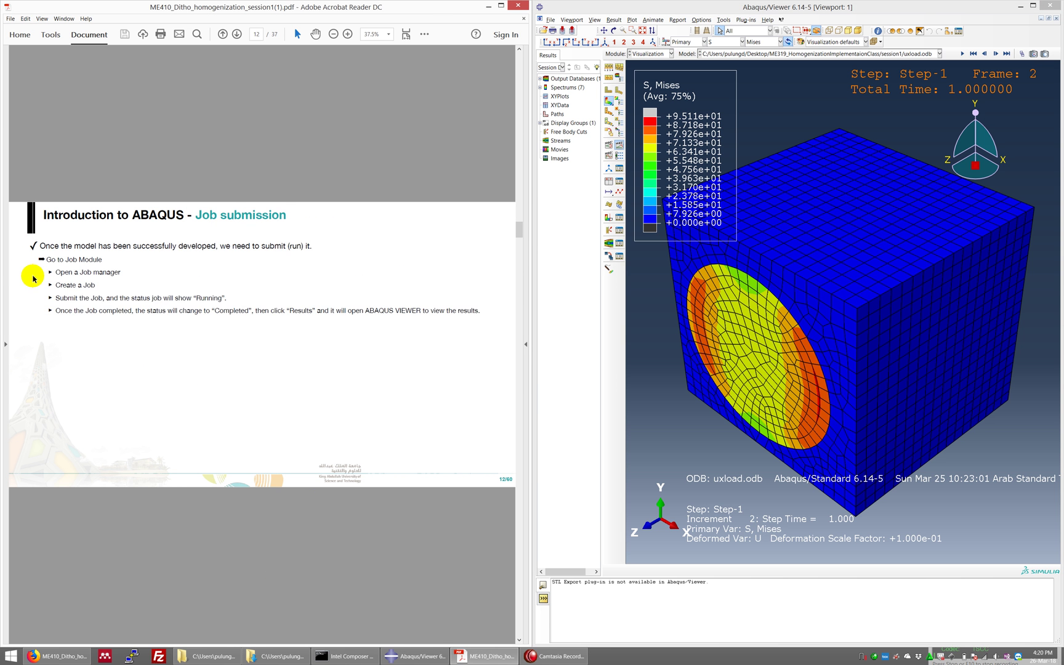
scroll(29, 283, "down", 1)
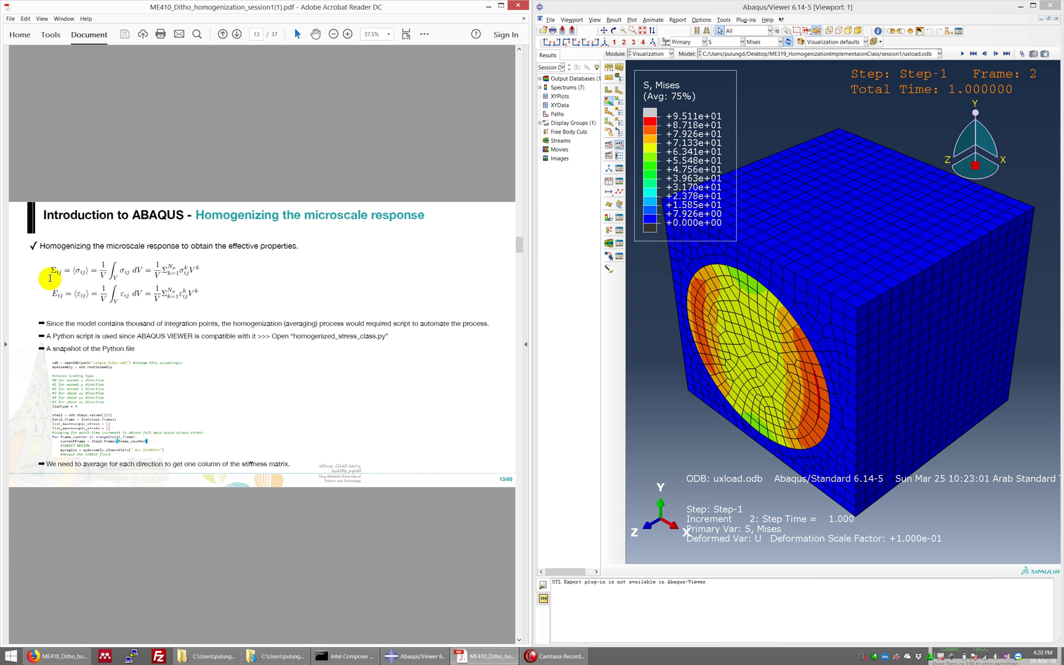
- Zoom the homogenization slide in twice to 75% to read its Python script
left_click(347, 34)
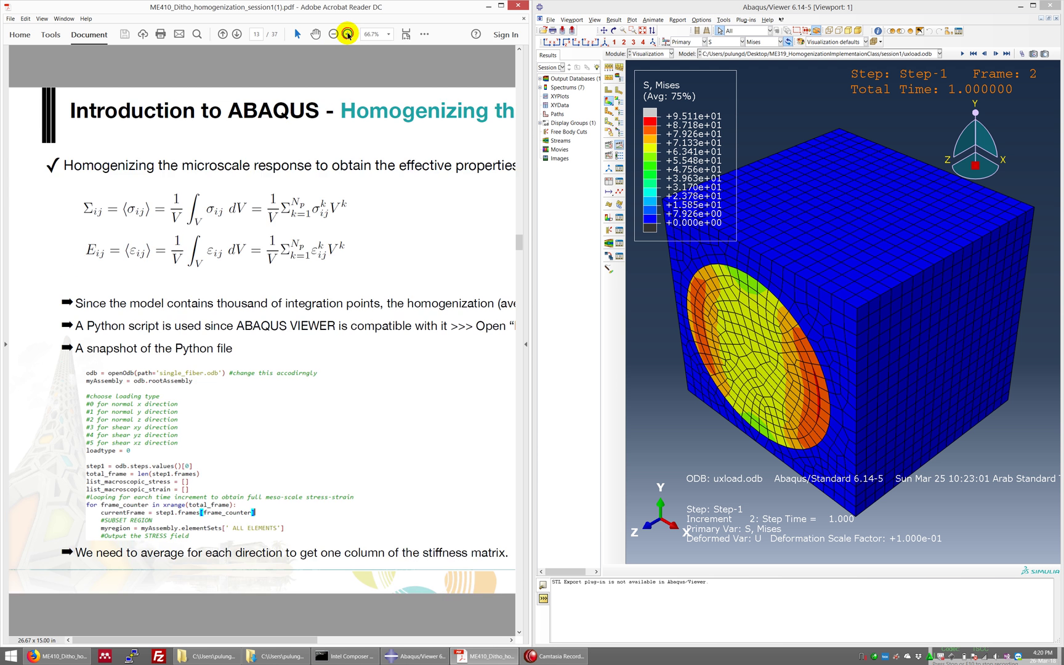
left_click(347, 35)
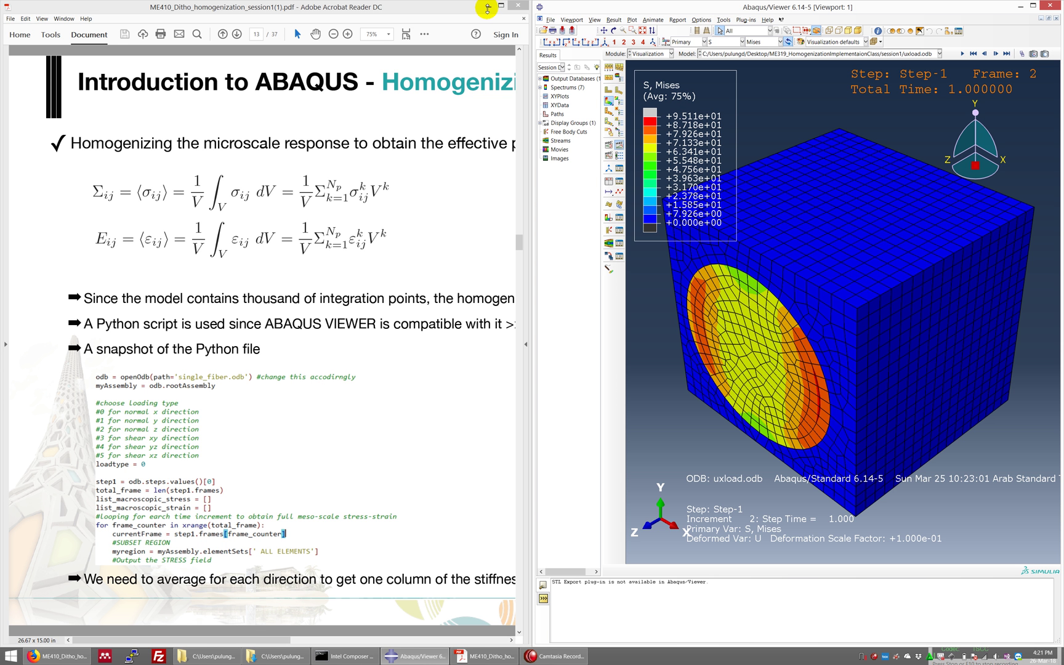
- Minimize Acrobat, close the Downloads window and browse File Explorer to session1
left_click(488, 7)
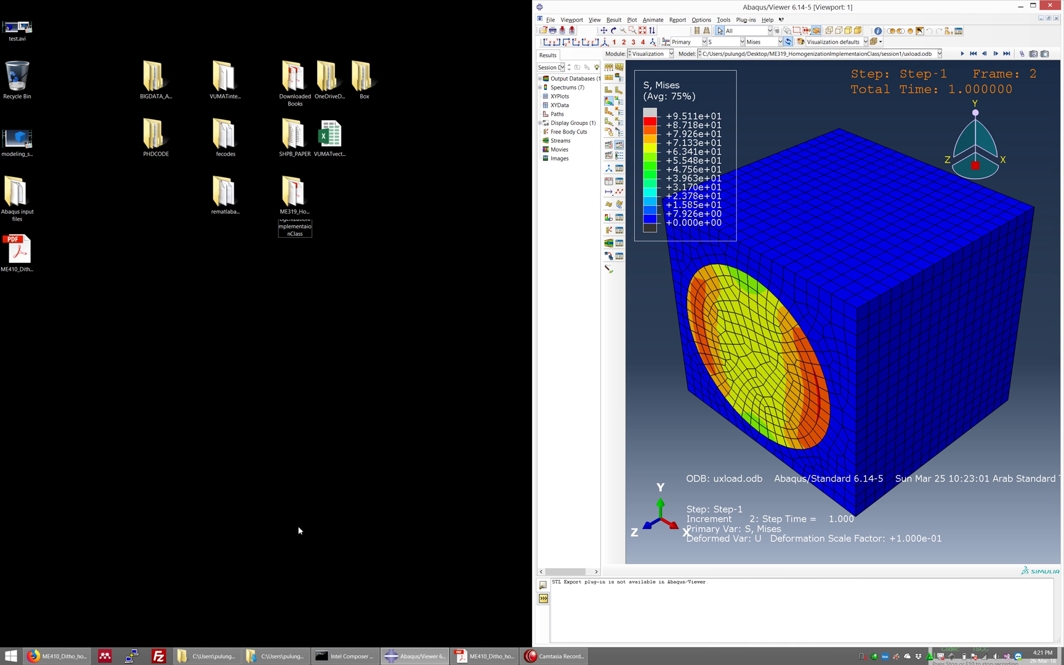
left_click(275, 656)
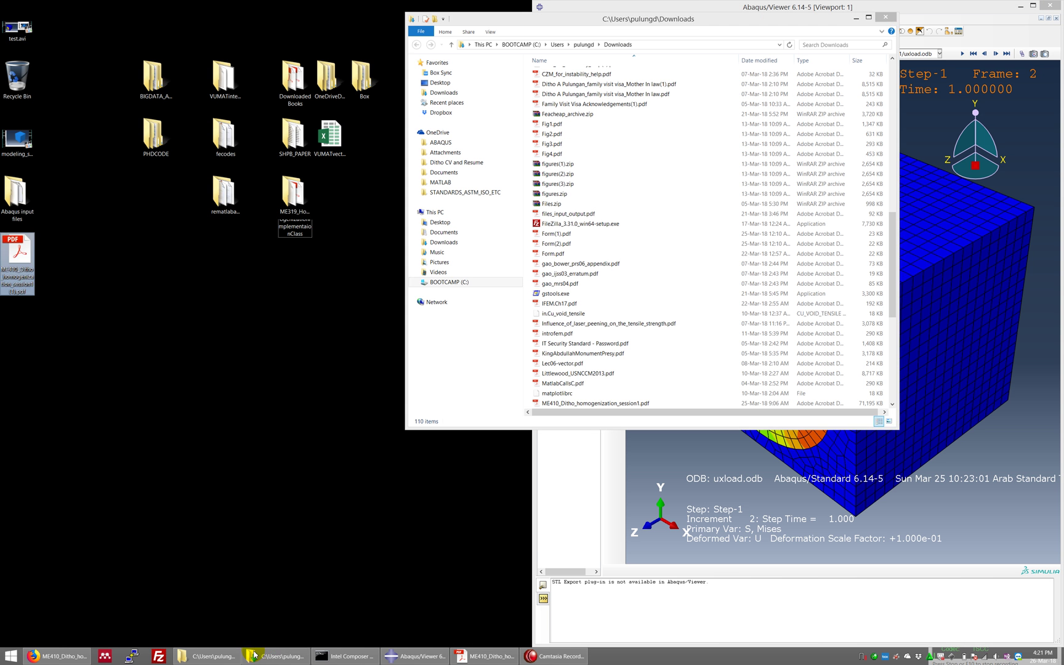
left_click(216, 657)
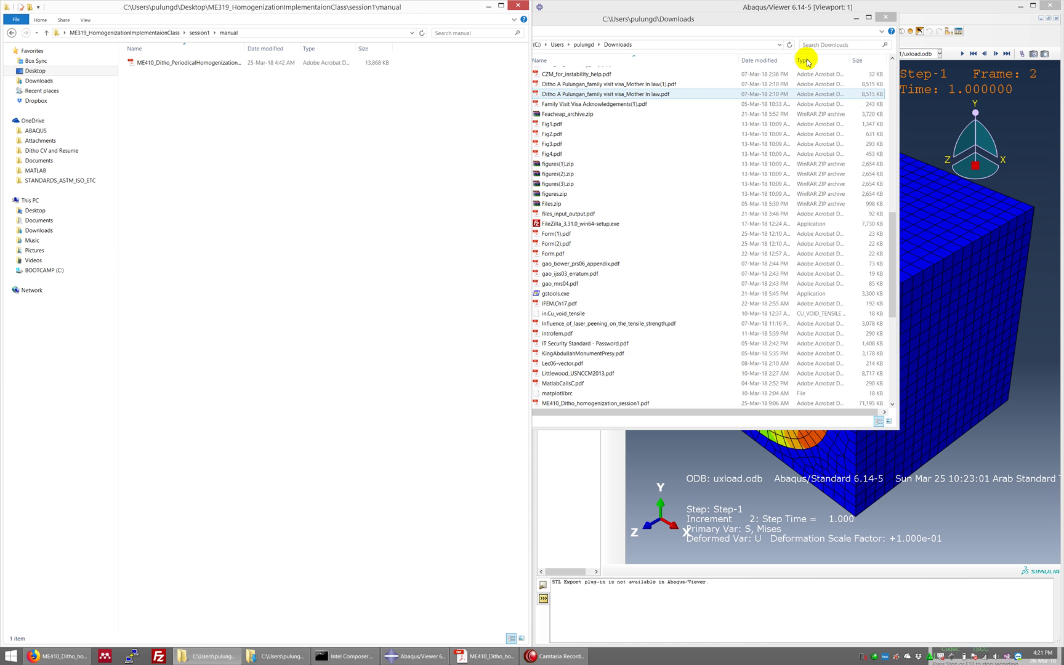
left_click(884, 18)
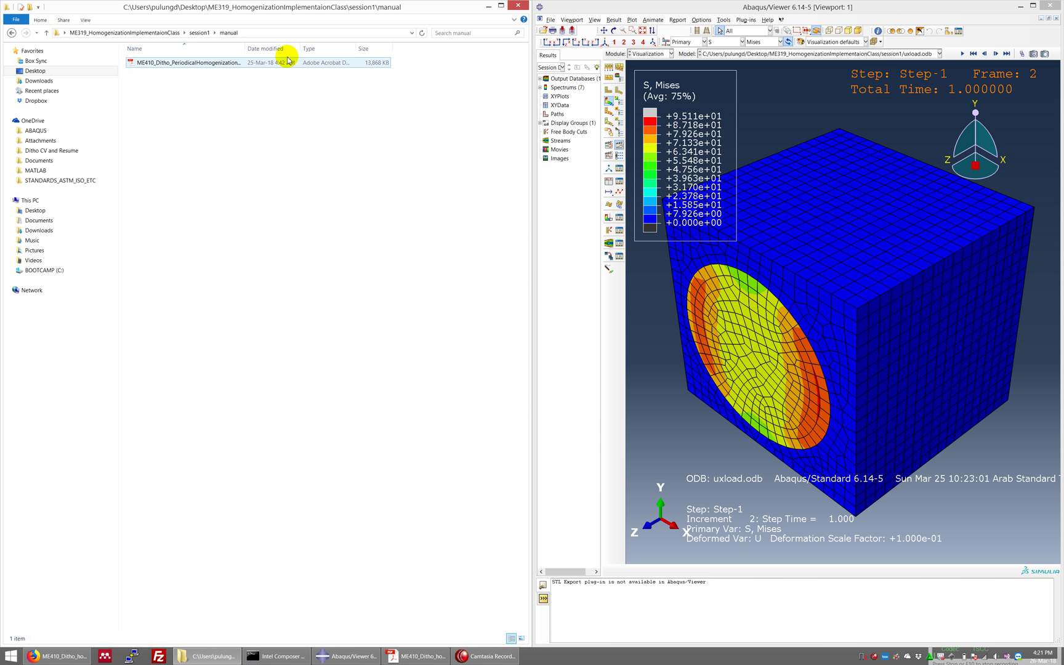
left_click(198, 33)
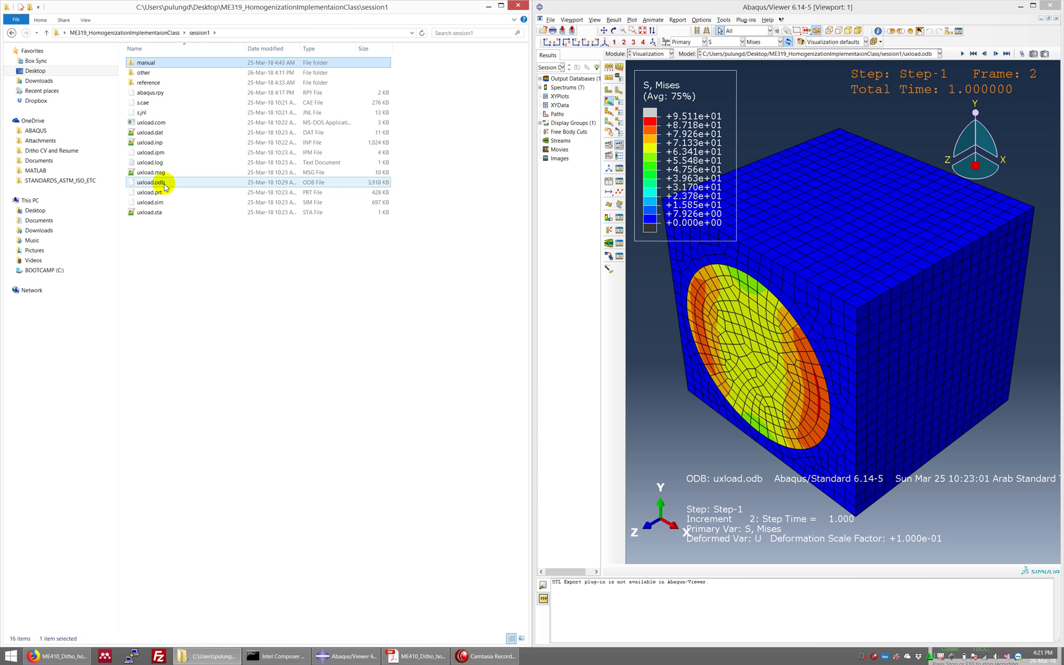
- Paste average_stress_strain_class.py from the reference folder into session1 and open the copy
double_click(158, 83)
left_click(177, 65)
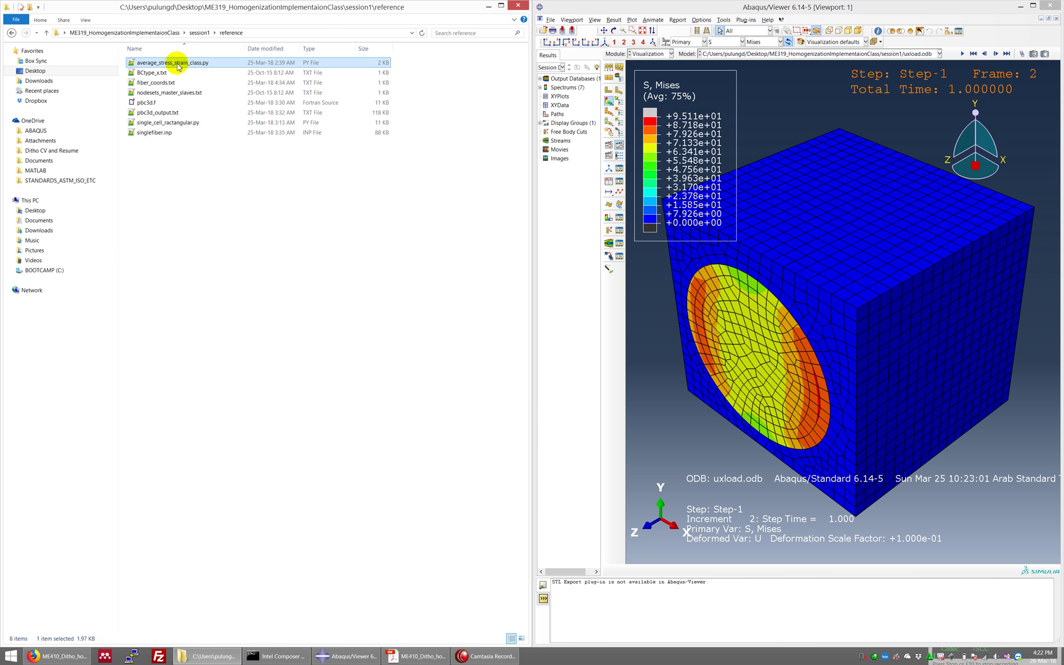
left_click(199, 32)
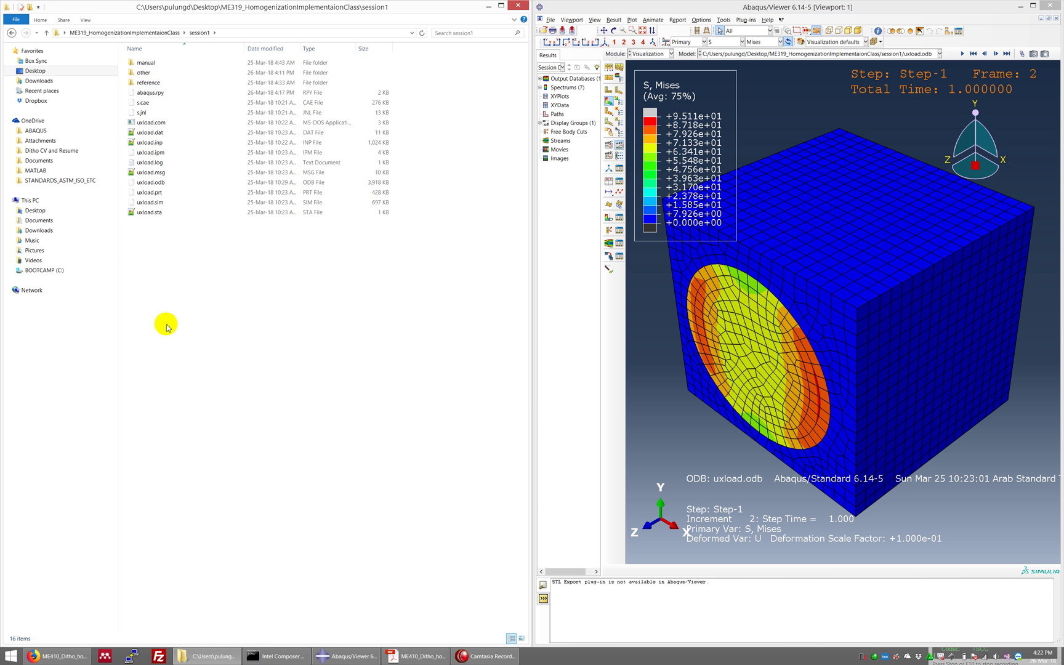
key("ctrl+v")
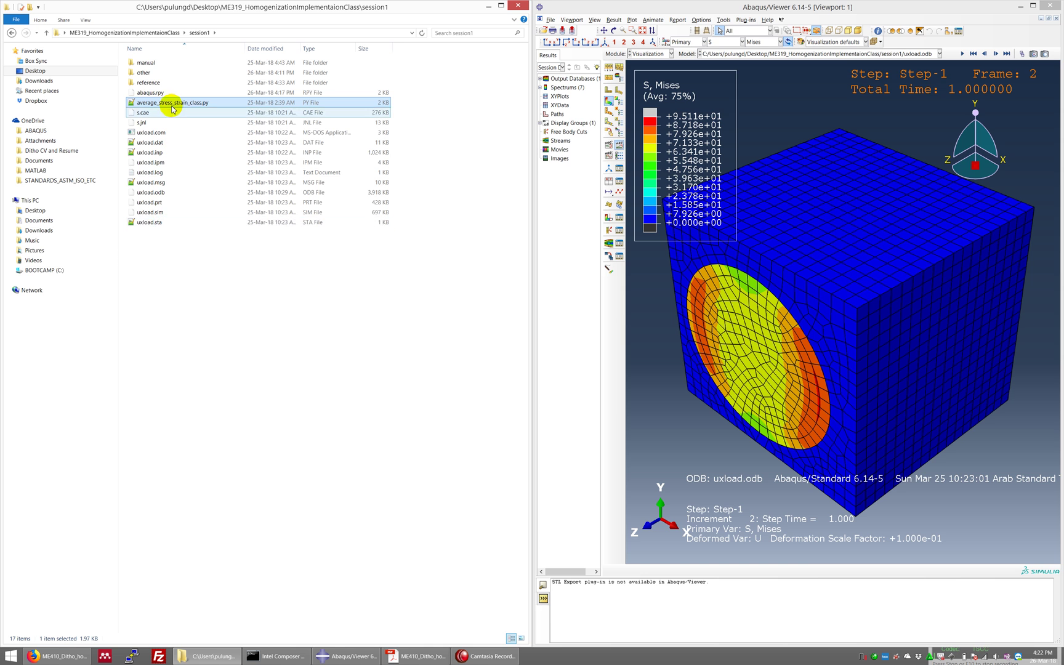
double_click(173, 103)
- Snap the Notepad++ script window to the left half and review the code to the loadlist line
double_click(487, 10)
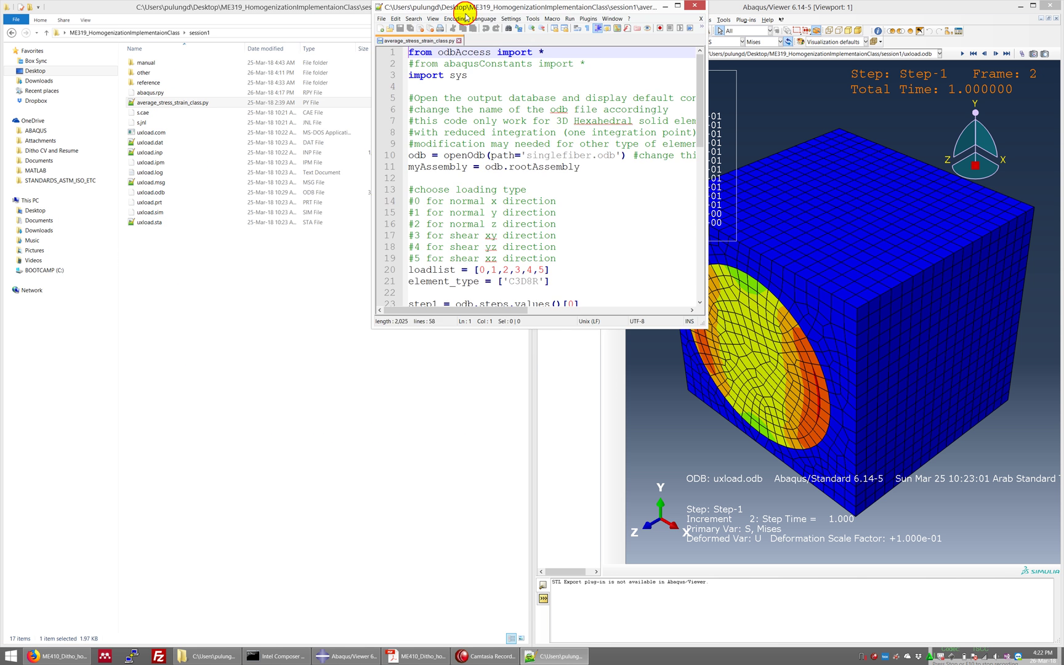
left_click_drag(466, 12, 301, 51)
key("super+Left")
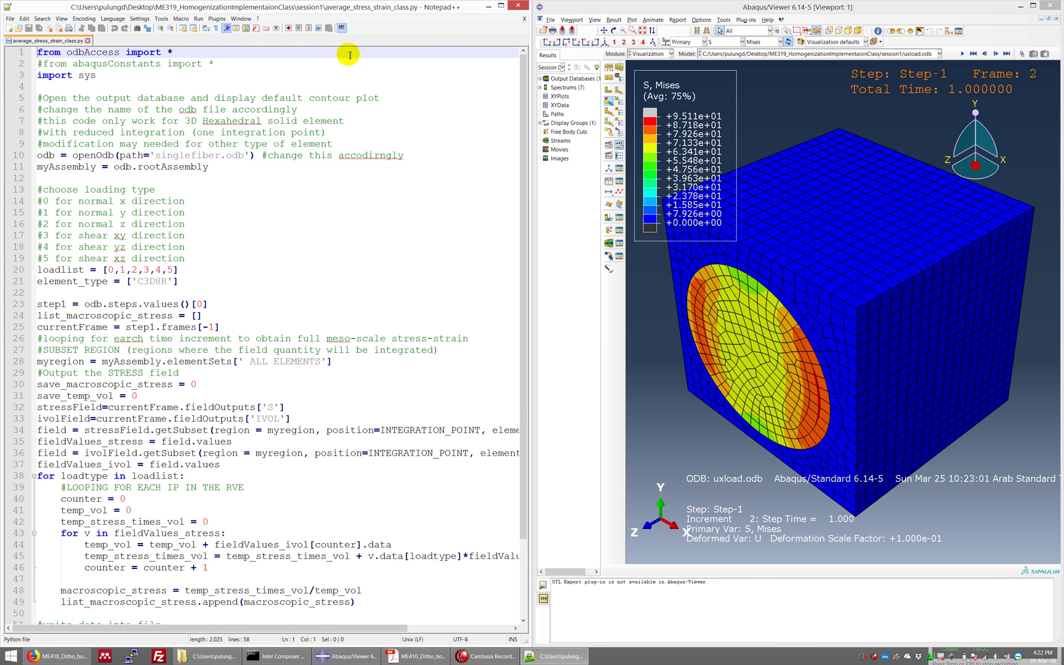
left_click(332, 269)
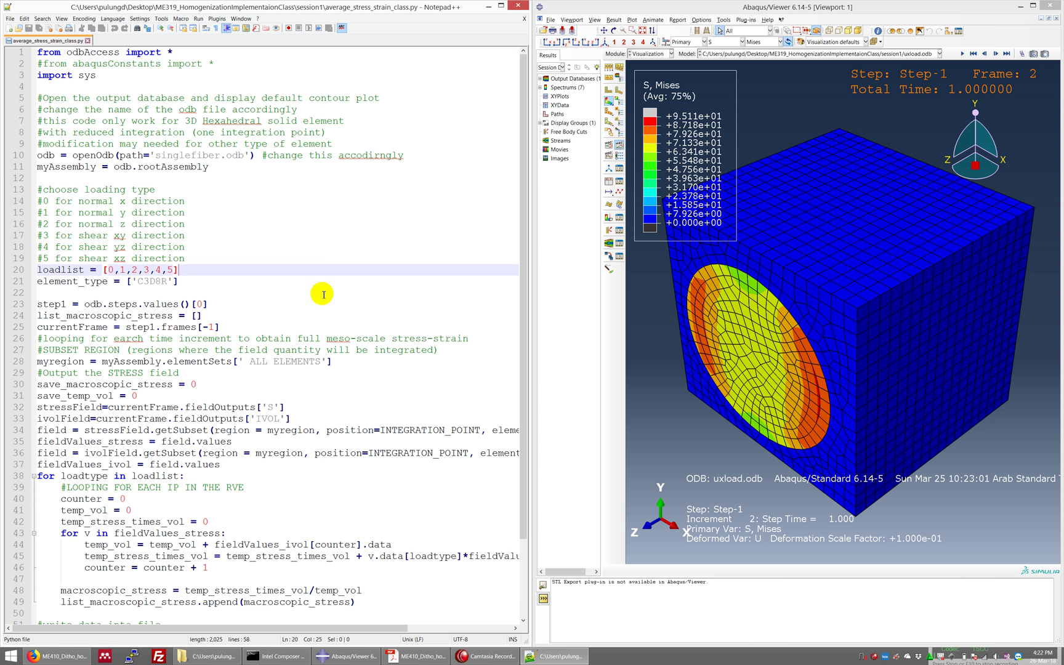
scroll(247, 384, "down", 1)
scroll(247, 384, "down", 1)
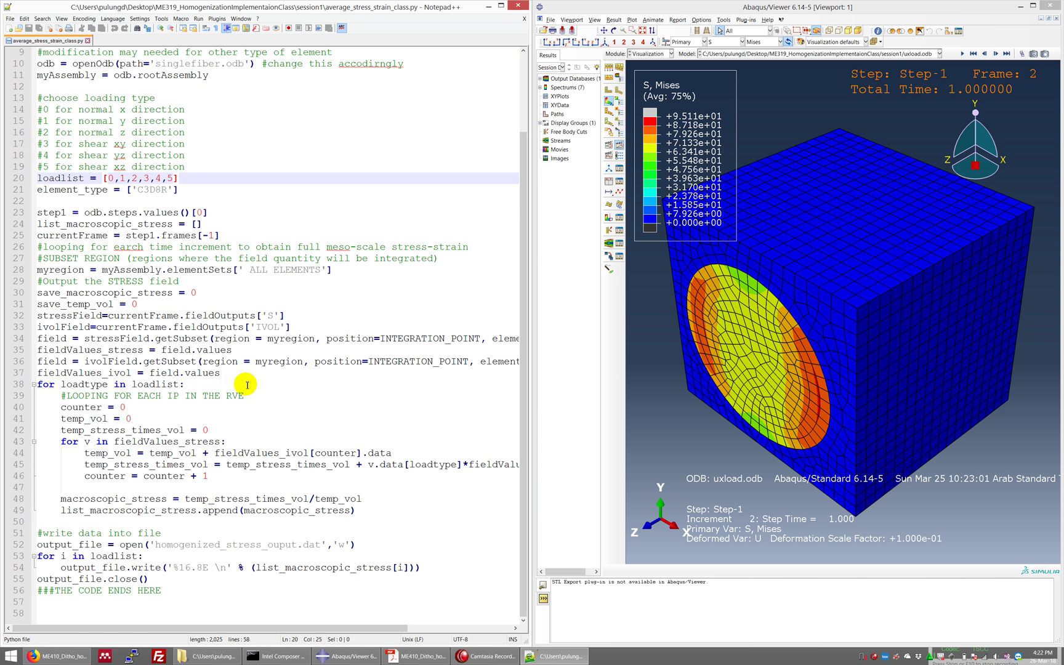
scroll(247, 385, "up", 2)
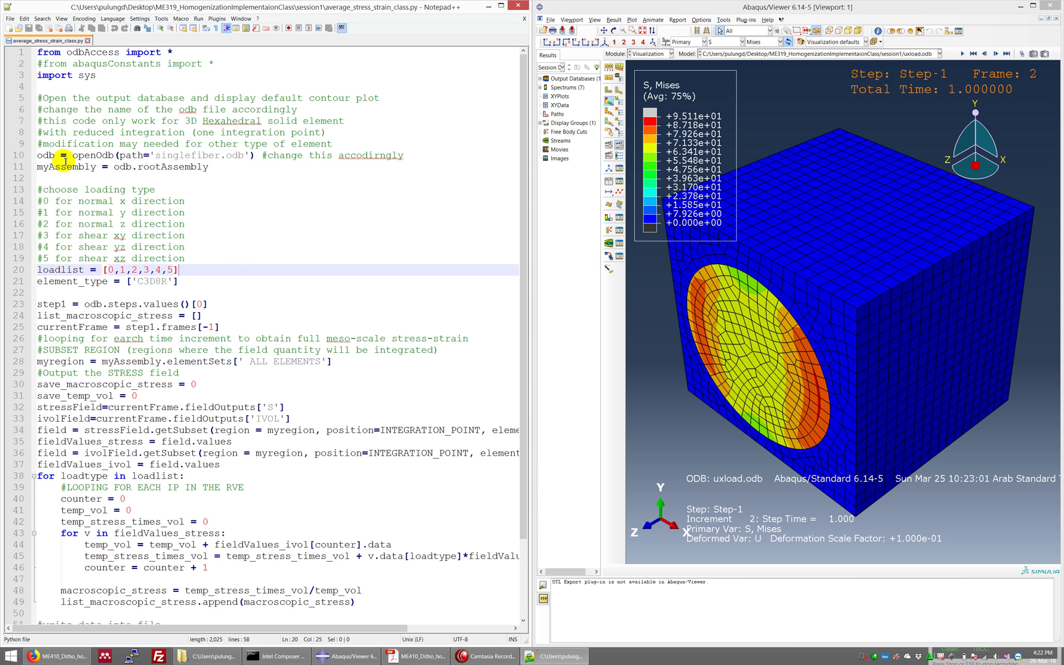
double_click(162, 156)
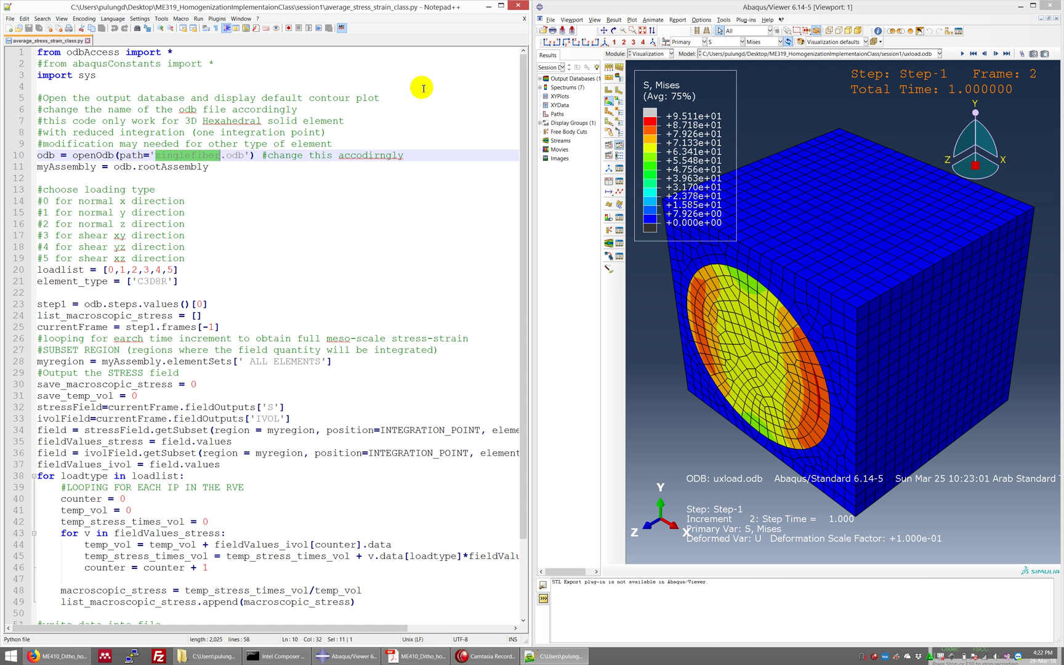
type("uxload")
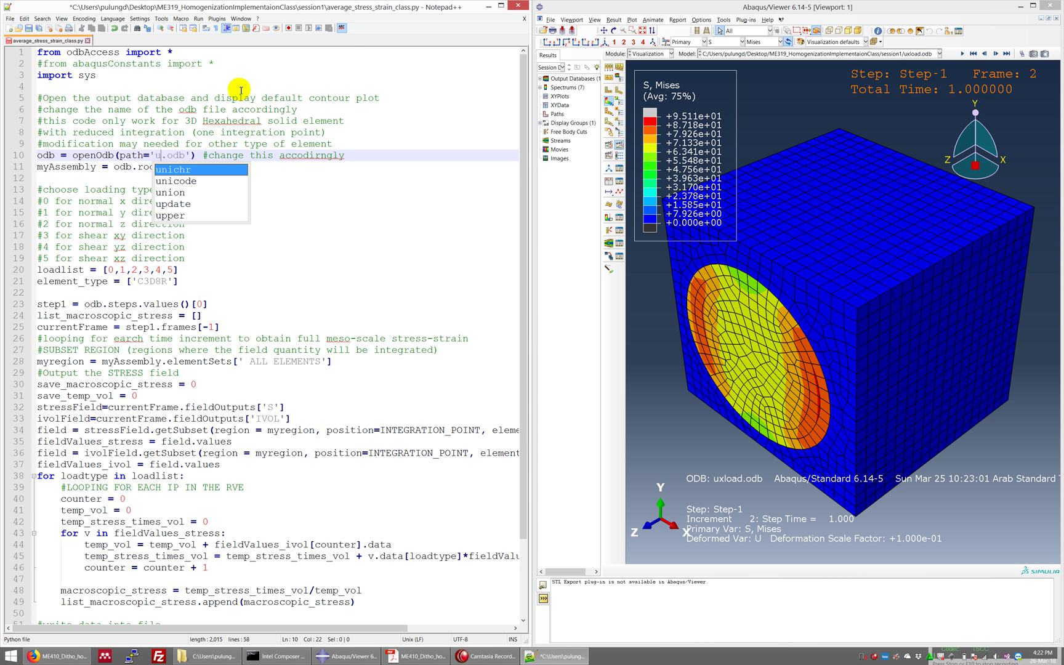
- Save the script with its openOdb path changed to uxload.odb
key("ctrl+s")
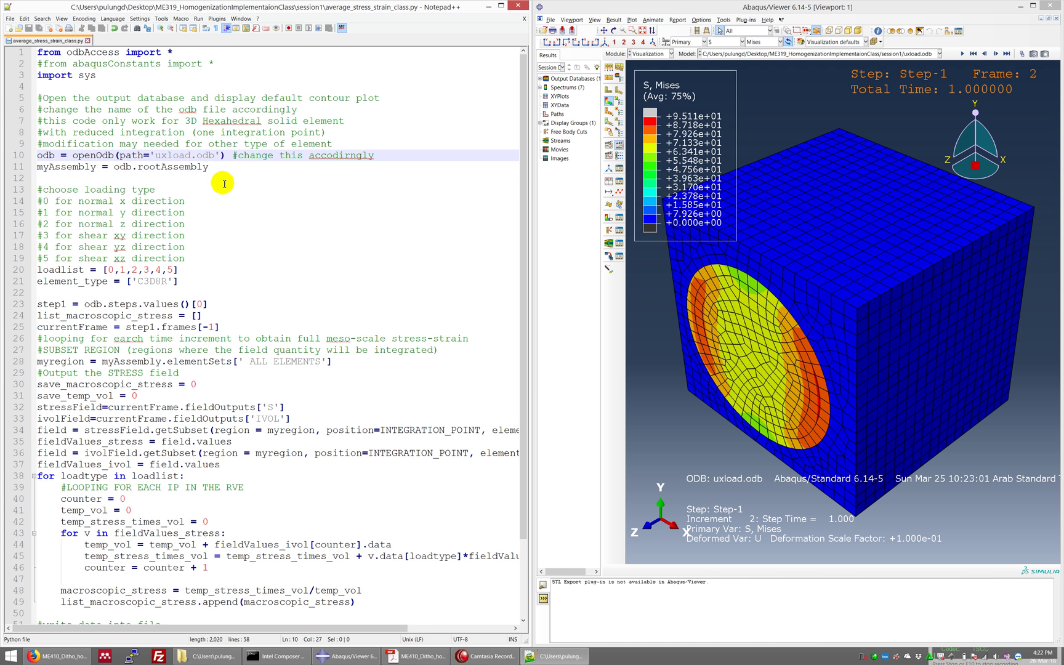
- Minimize Notepad++ and clear the file selection in the session1 listing
left_click(521, 9)
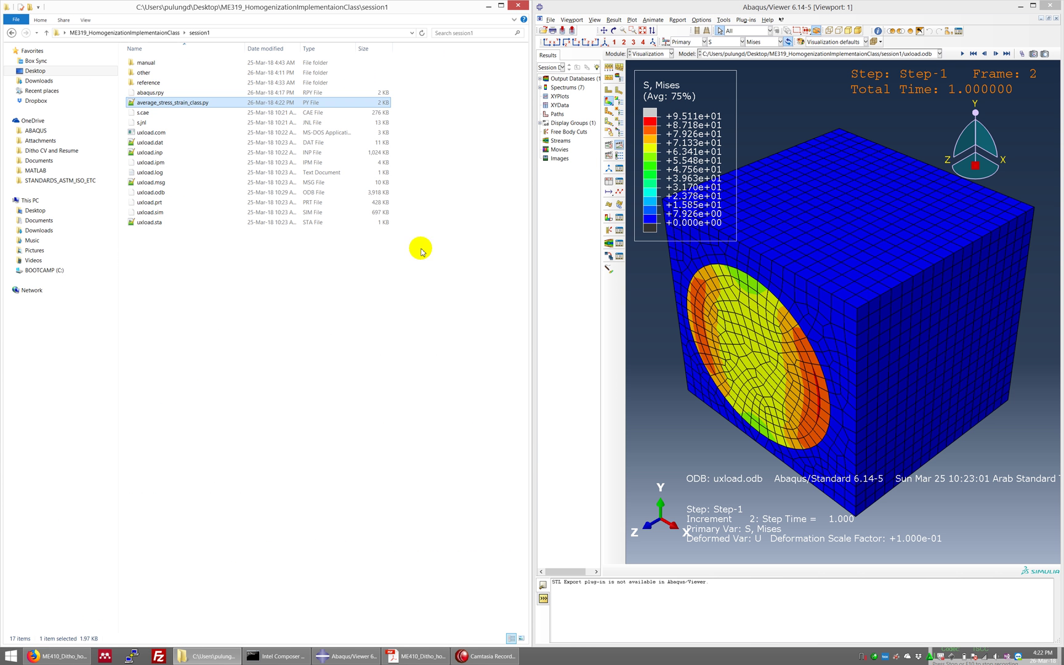
left_click(305, 343)
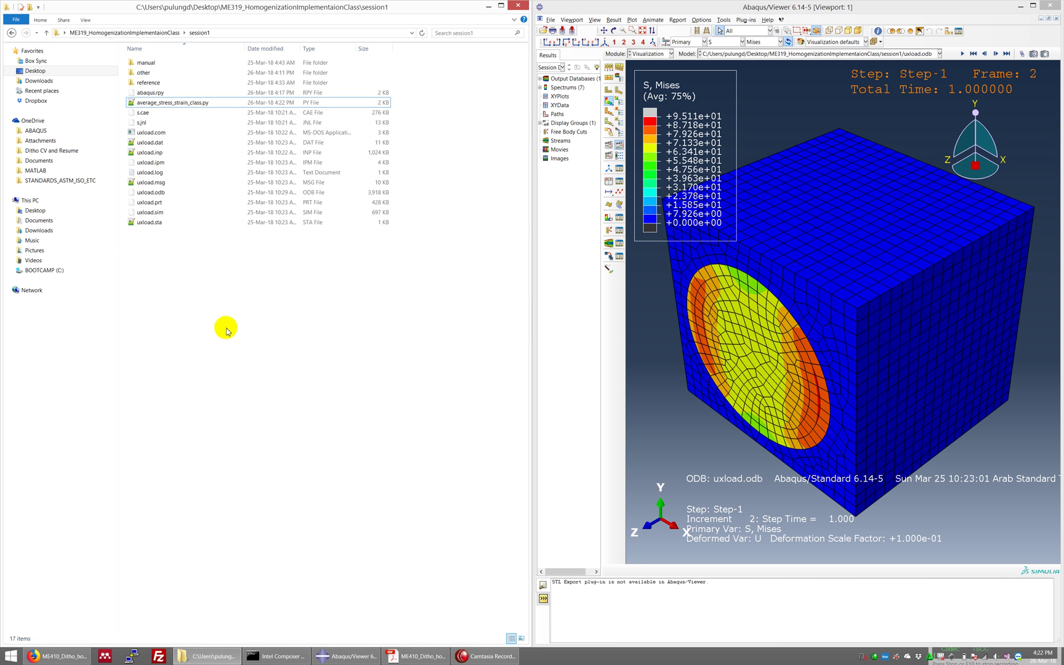
- Run 'abaqus python average_stress_strain_class.py' in session1 and open homogenized_stress_ouput.dat
right_click(191, 318)
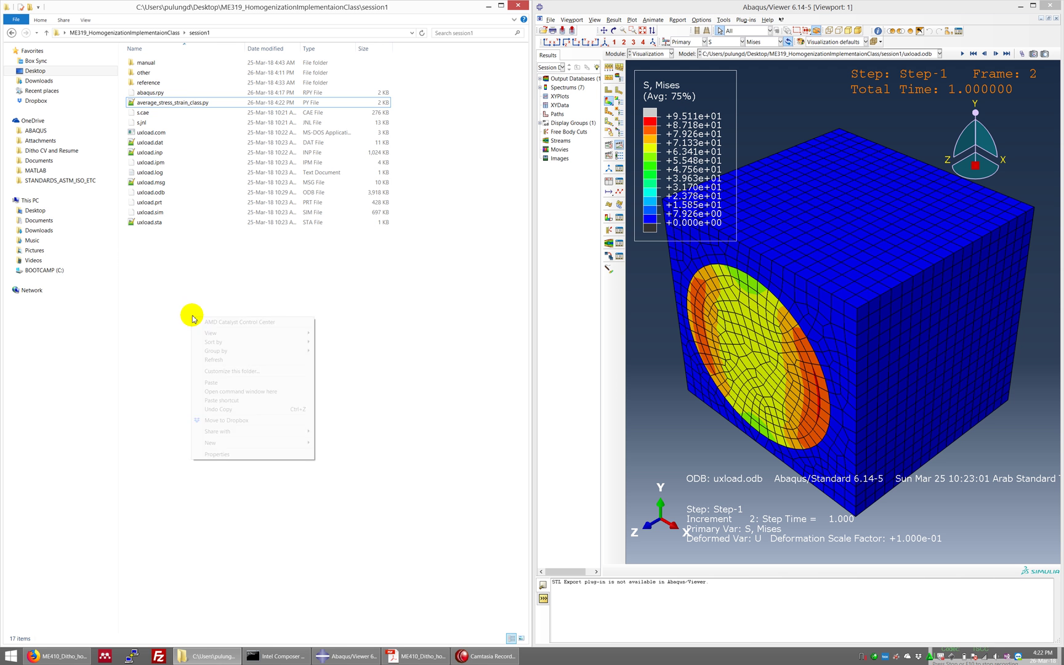
left_click(245, 393)
left_click_drag(307, 157, 284, 326)
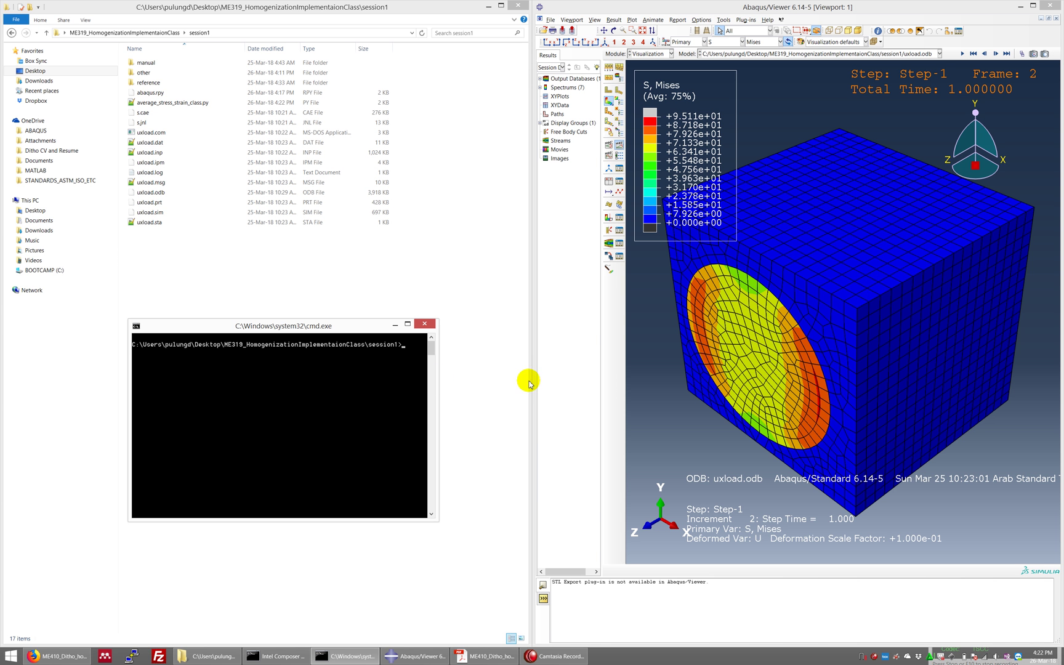
type("abaqus p")
type("ython ")
type("aver")
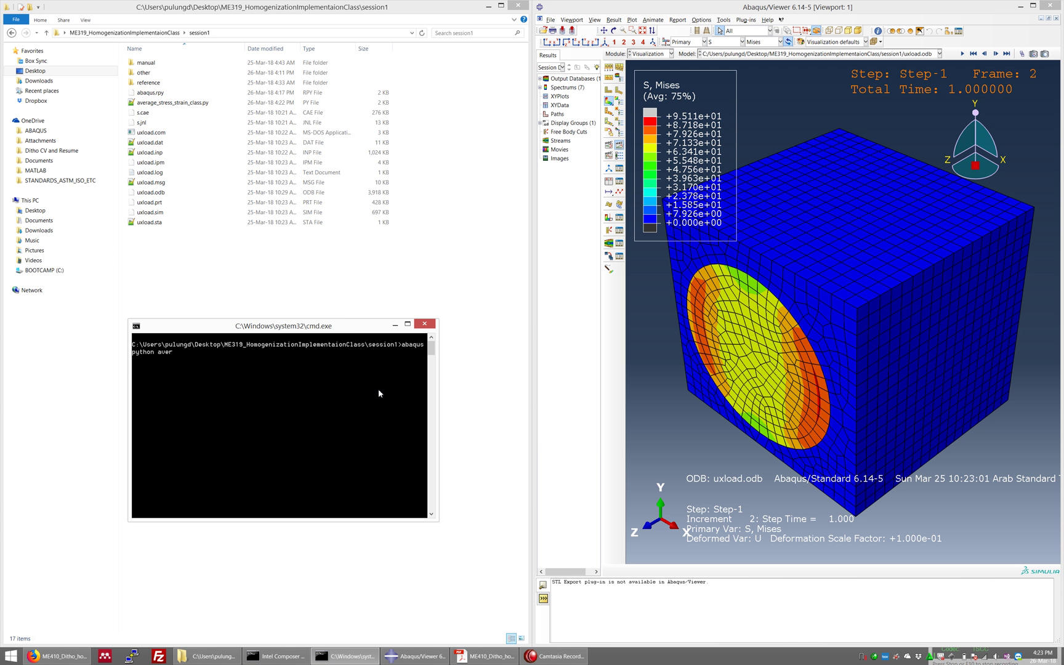
key("Tab")
key("Return")
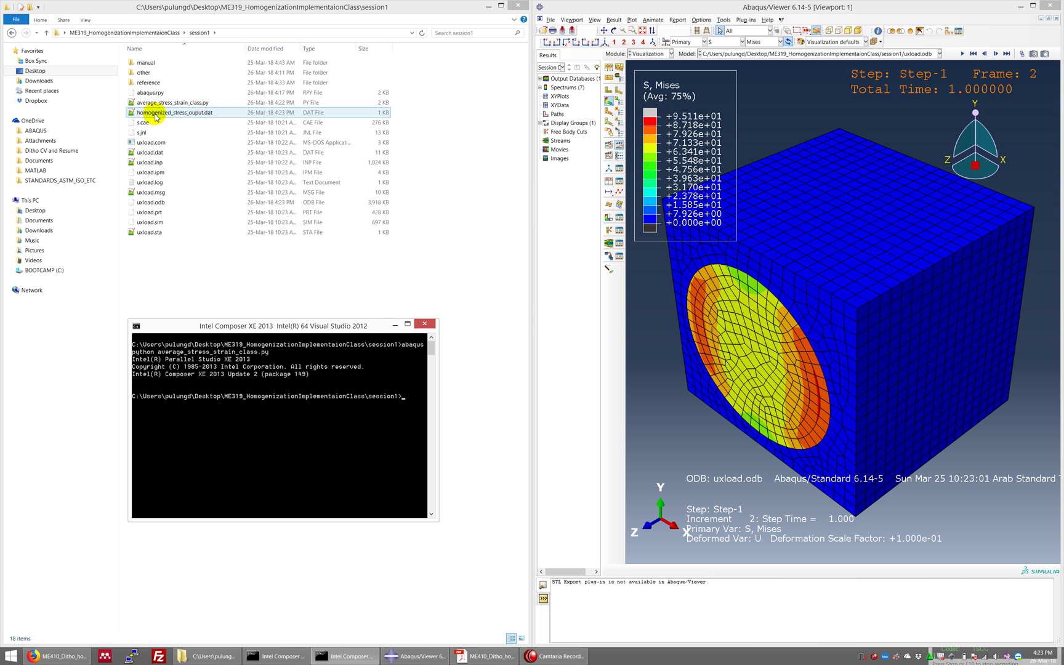
left_click(201, 113)
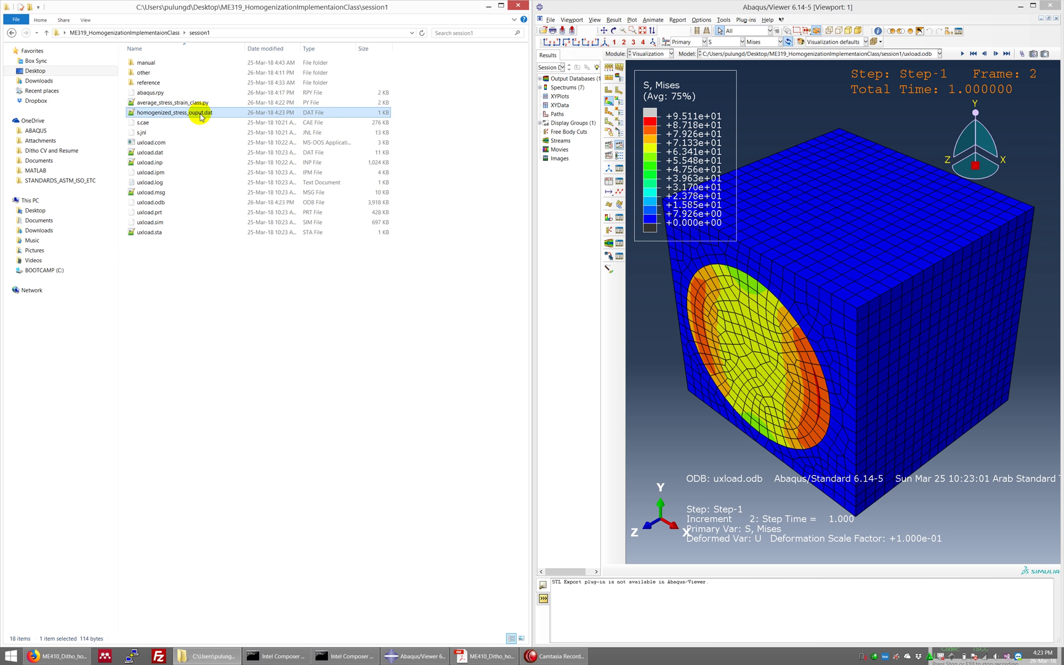
double_click(201, 113)
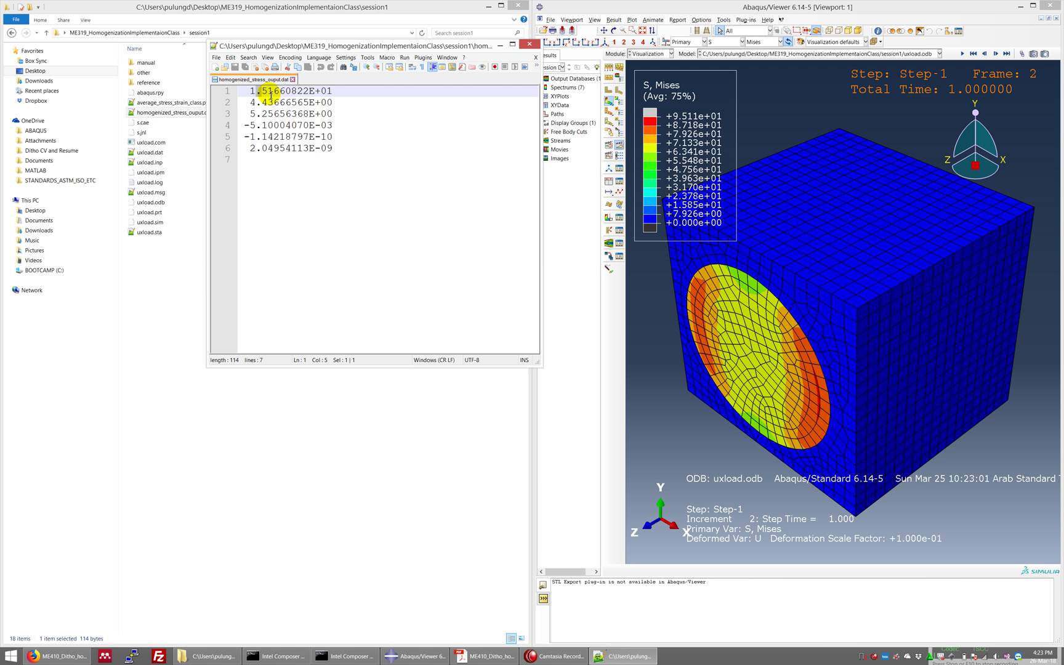
double_click(252, 91)
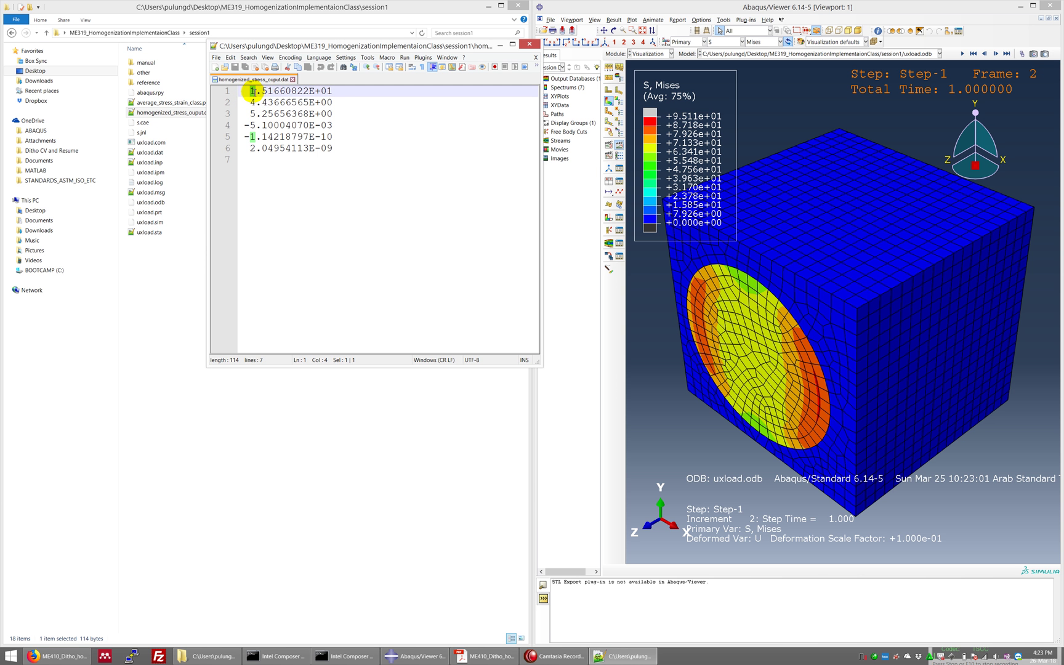
left_click(260, 101)
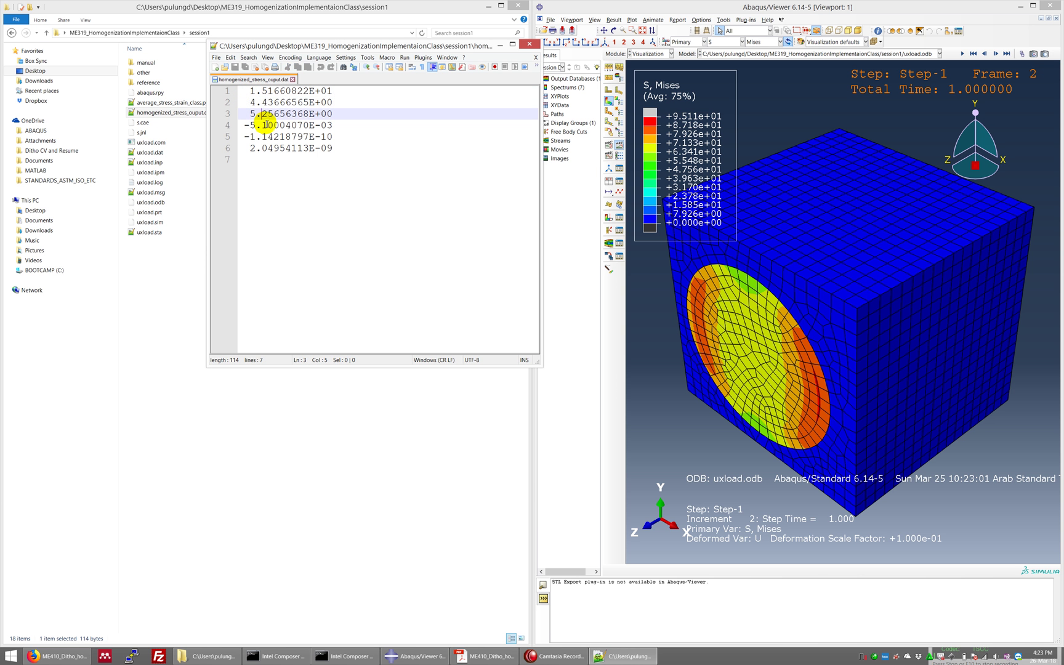
left_click_drag(262, 125, 284, 151)
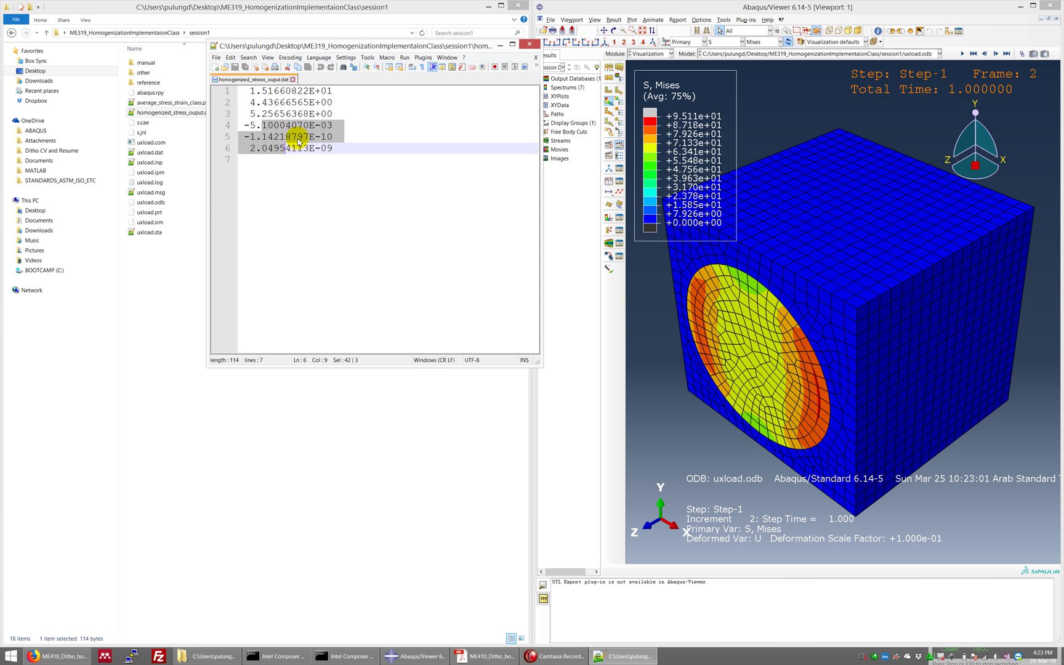
left_click(316, 149)
left_click_drag(314, 149, 338, 148)
left_click(237, 126, "shift")
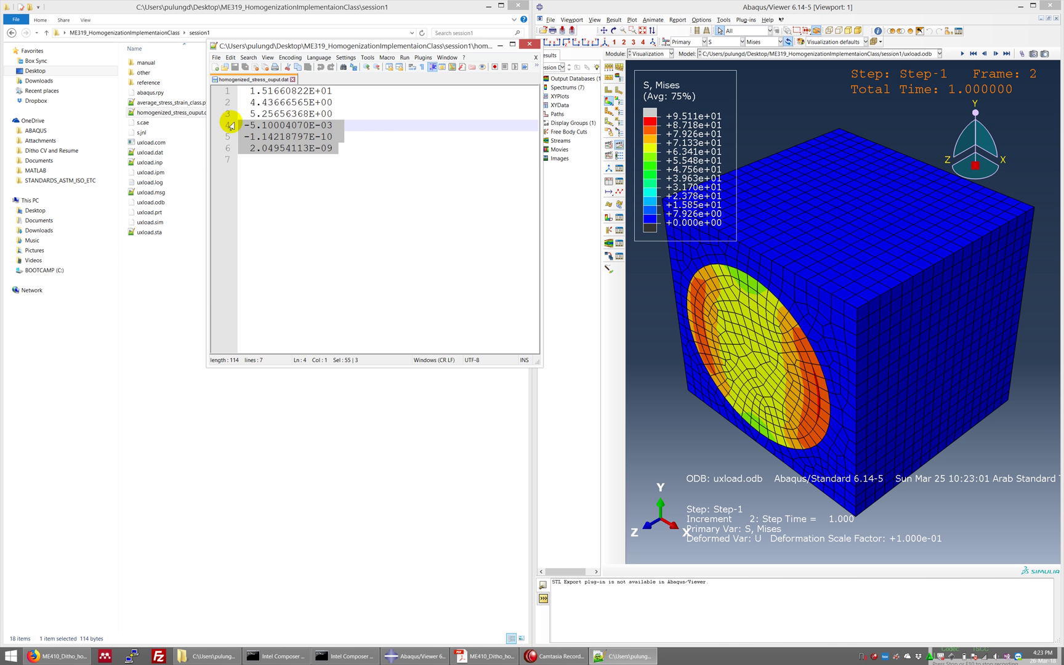
mouse_move(467, 45)
left_mouse_down()
mouse_move(381, 91)
mouse_move(400, 95)
left_mouse_up()
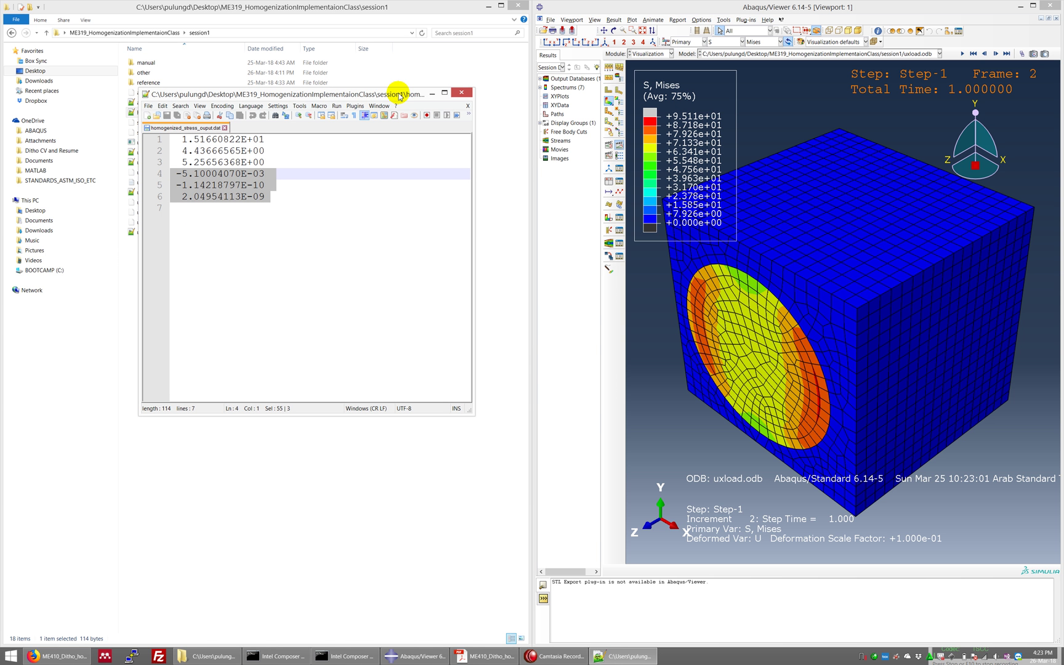